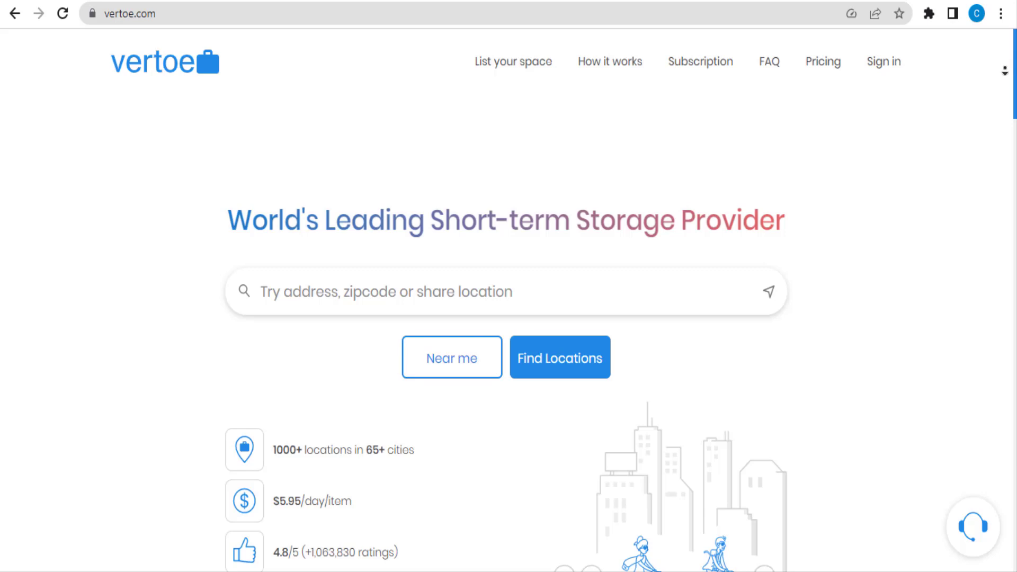
scroll(509, 318, down, 3)
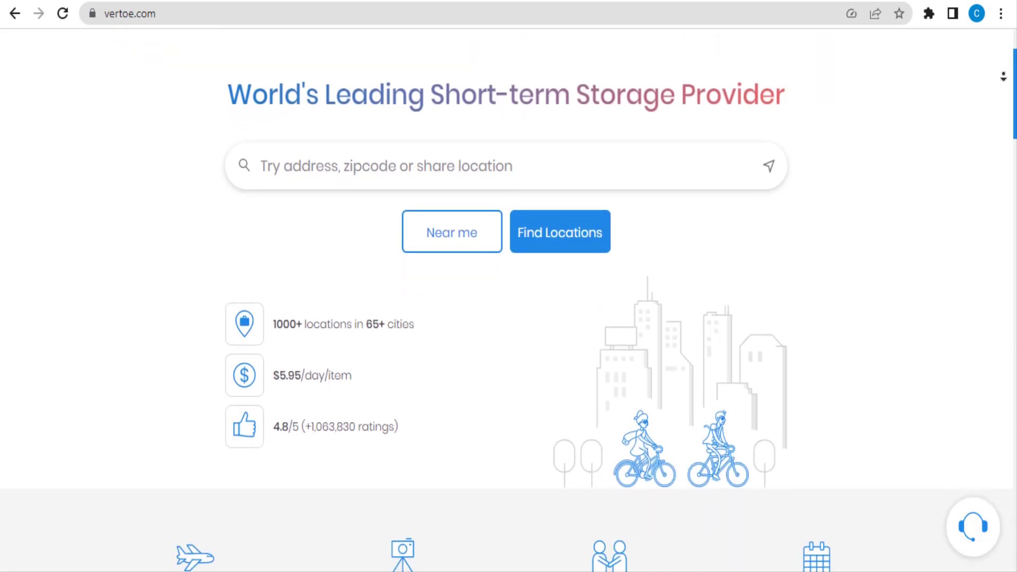
scroll(509, 318, down, 3)
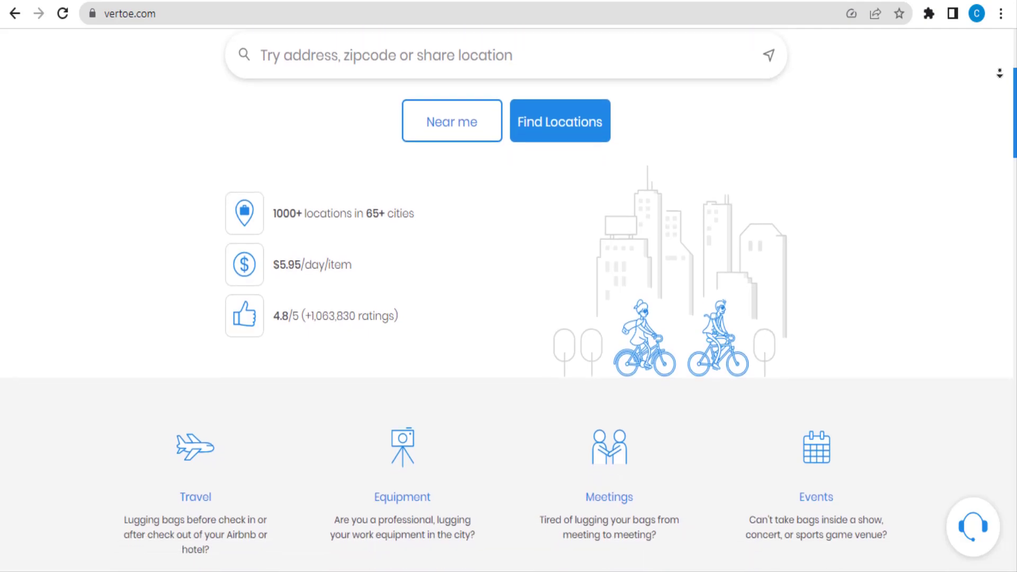
scroll(509, 318, down, 3)
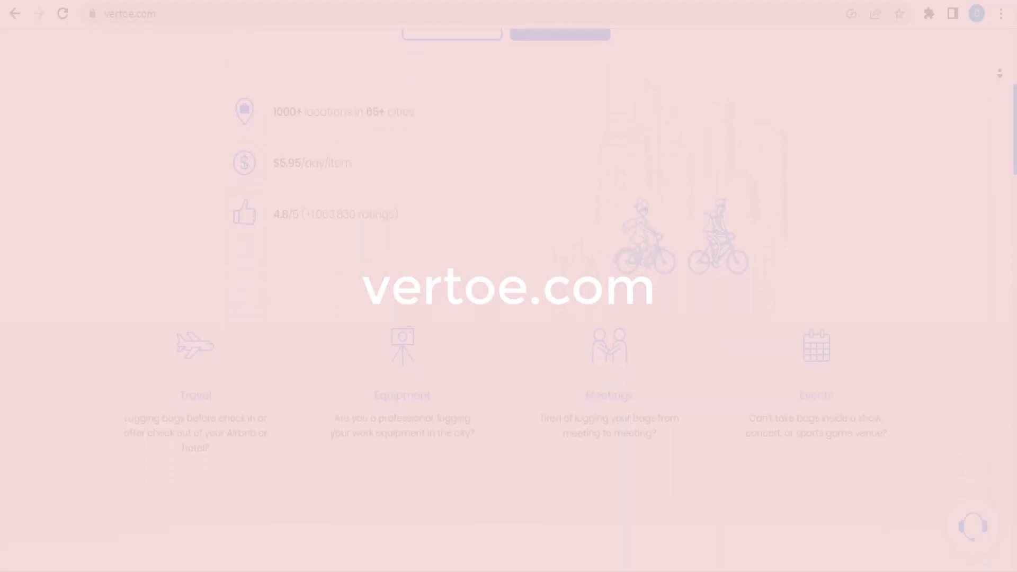
scroll(509, 319, down, 3)
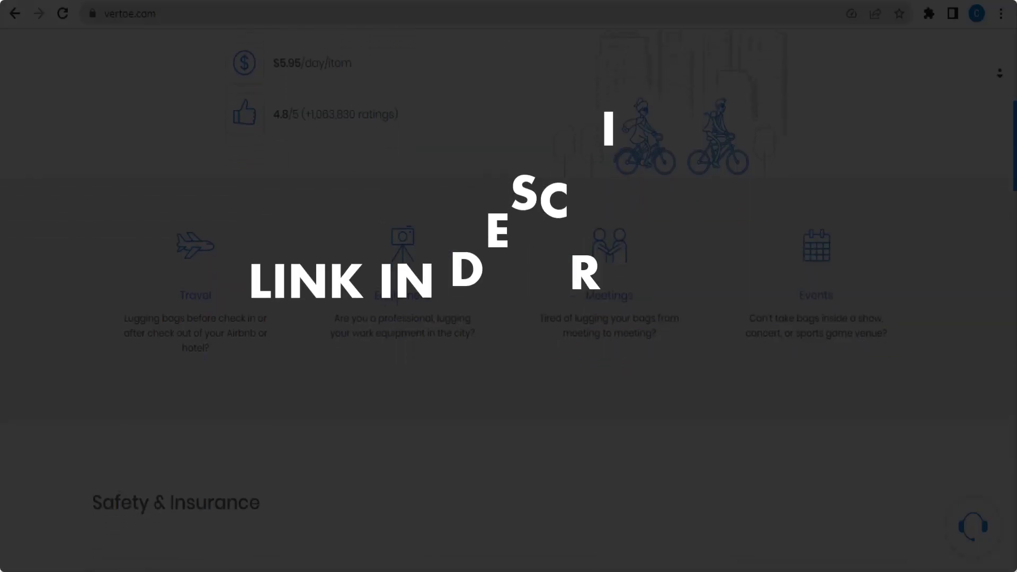
scroll(509, 318, down, 3)
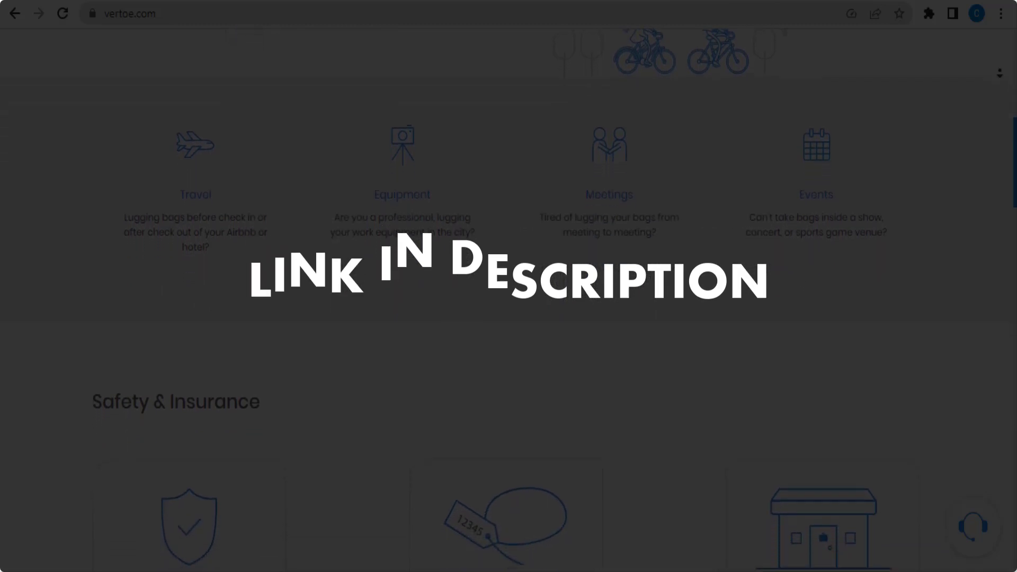
scroll(509, 319, down, 3)
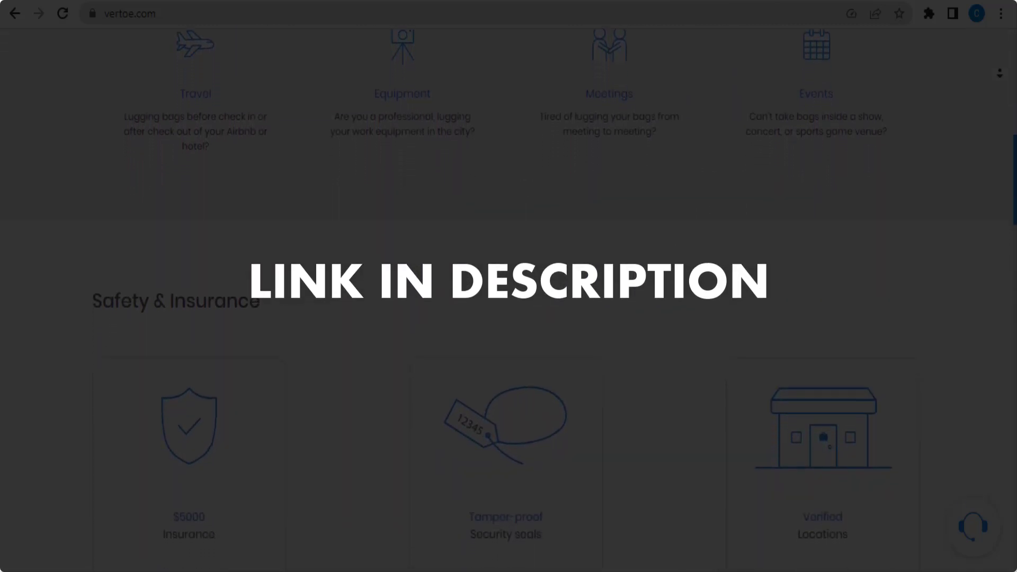
scroll(509, 318, down, 3)
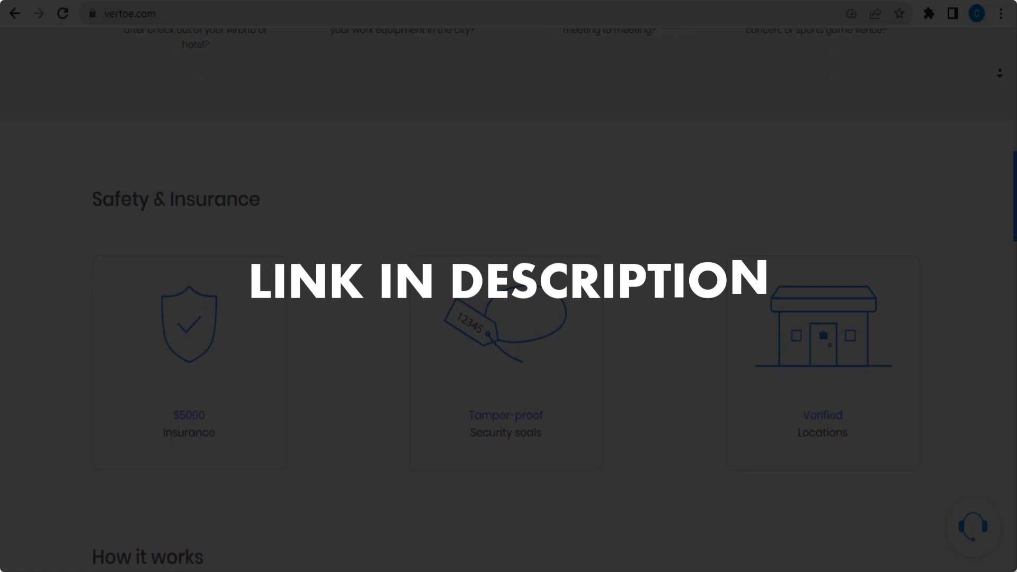
scroll(509, 318, down, 3)
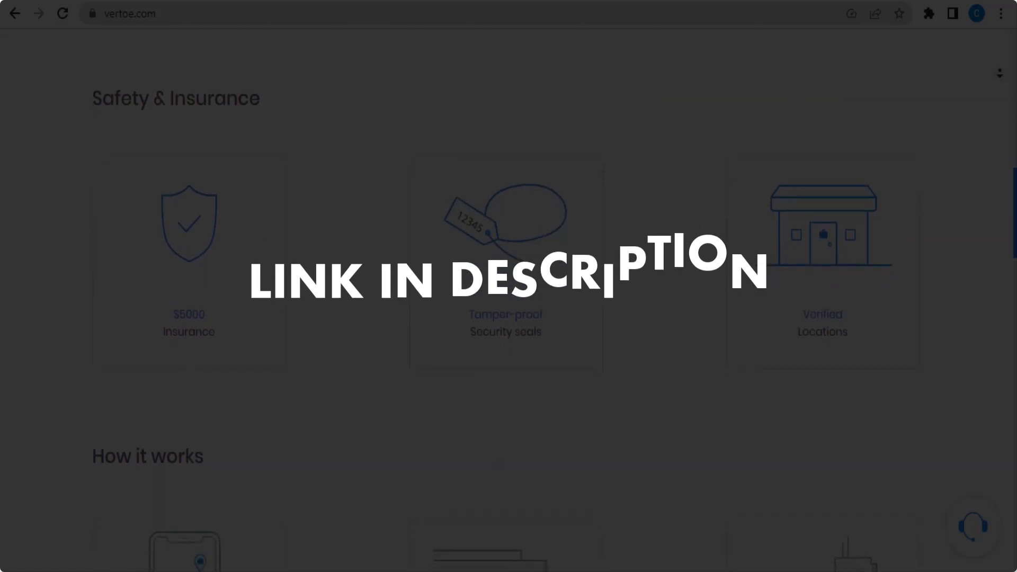
scroll(509, 318, down, 3)
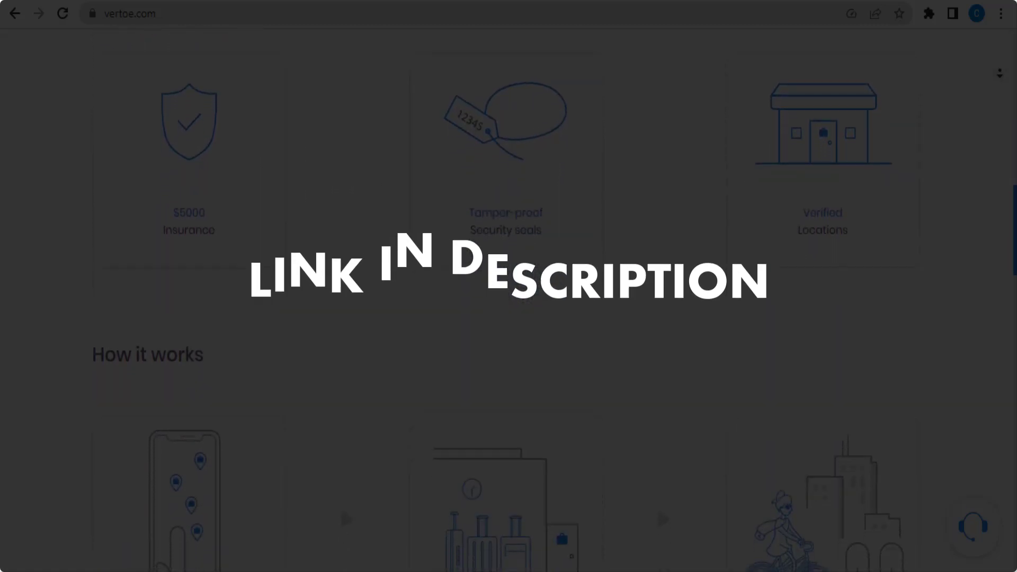
scroll(510, 318, down, 3)
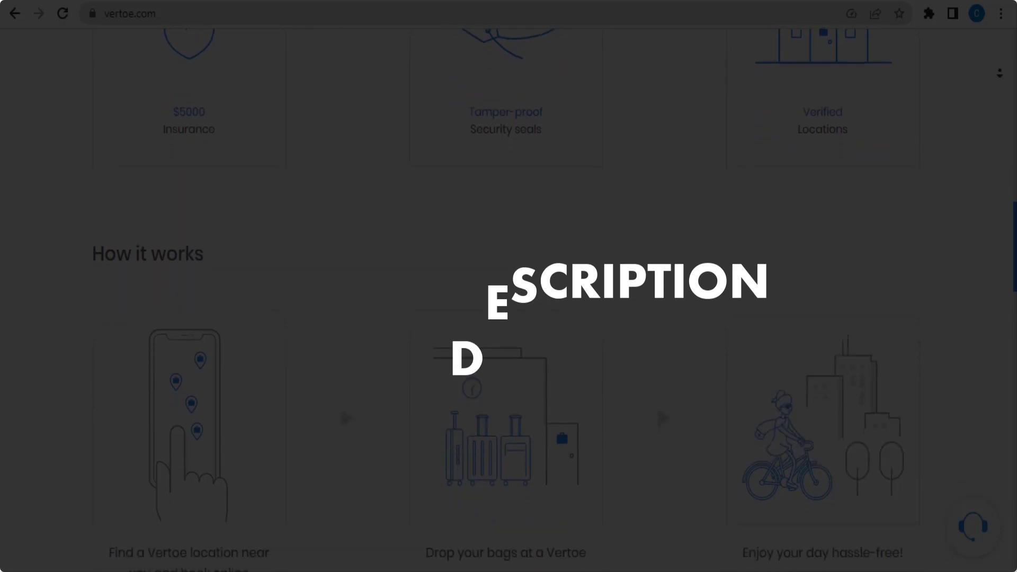